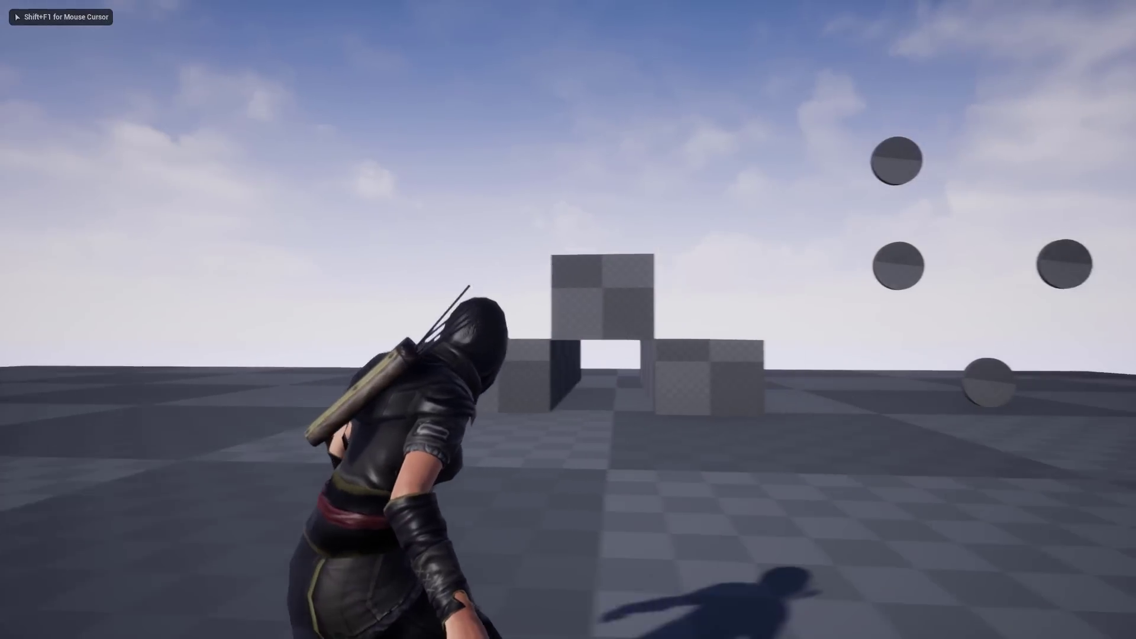
Run the archer left toward the blocks, then strafe right, back up and strafe left
key(a)
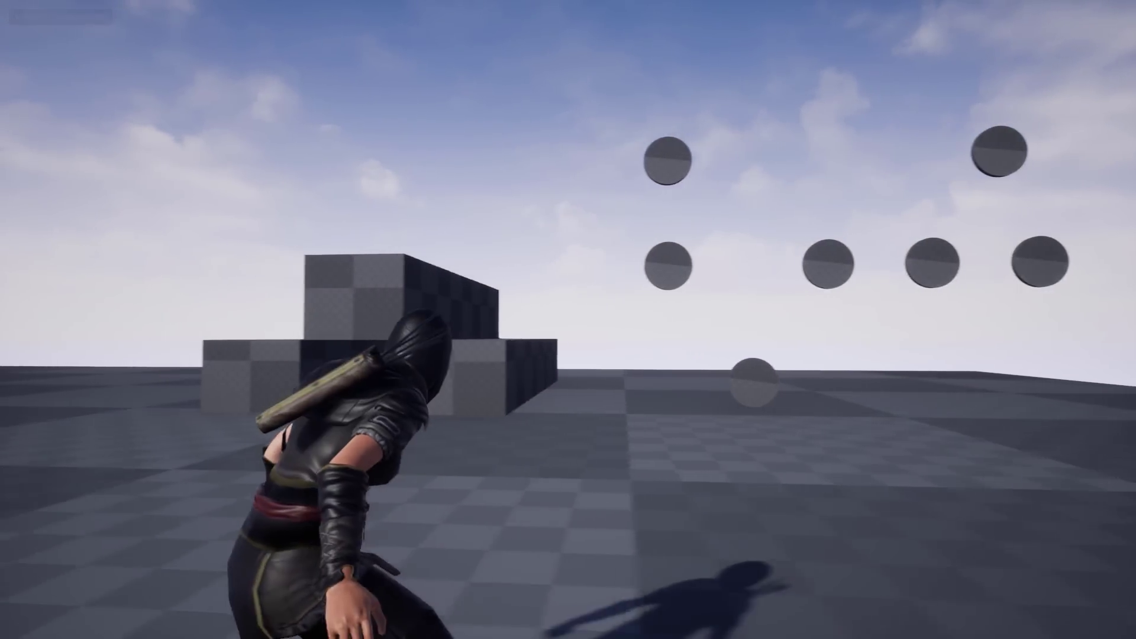
key(a)
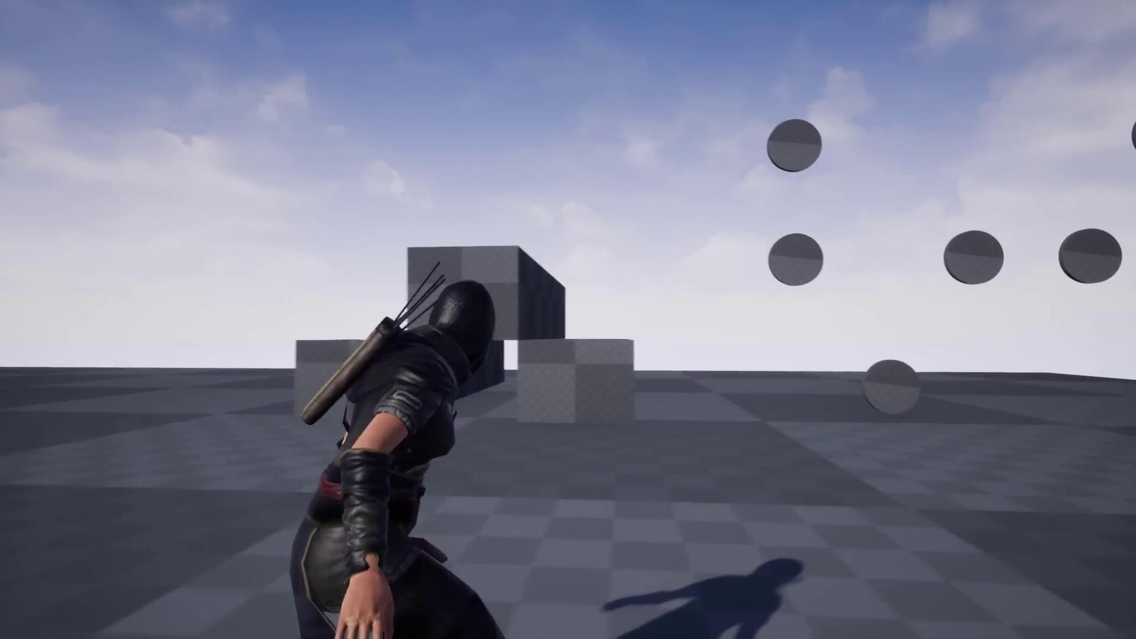
key(d)
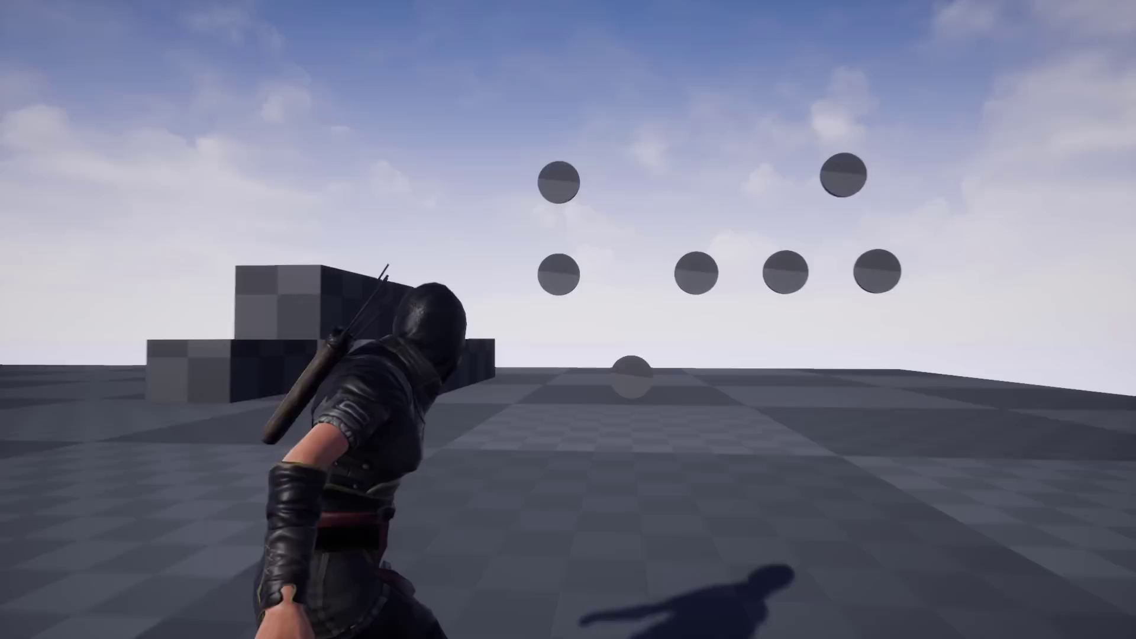
key(s)
key(w)
key(a)
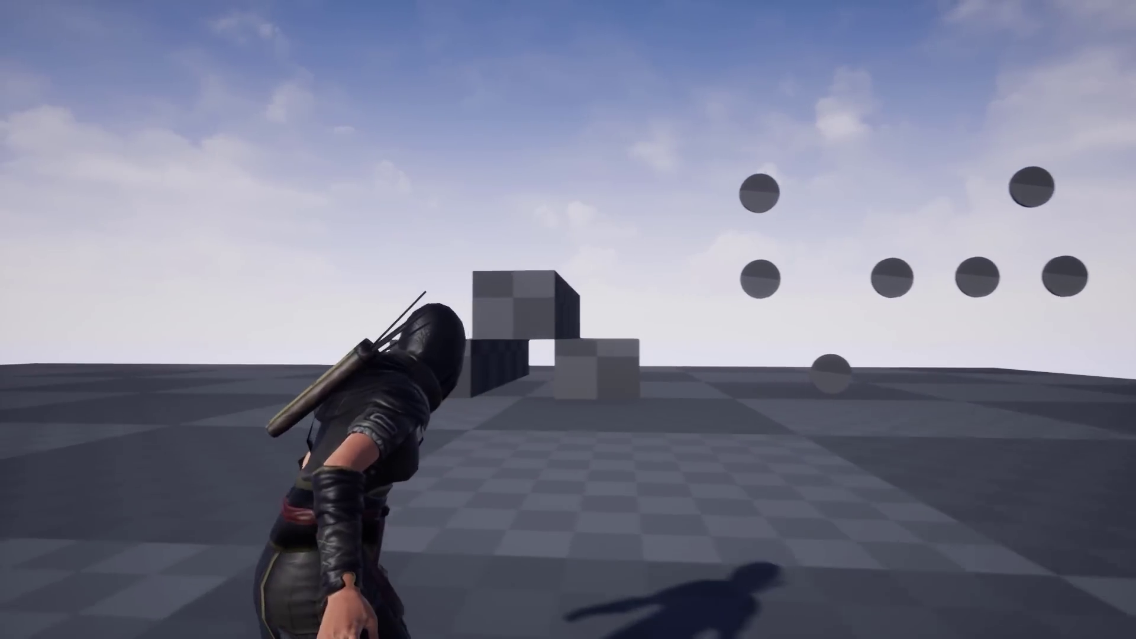
key(d)
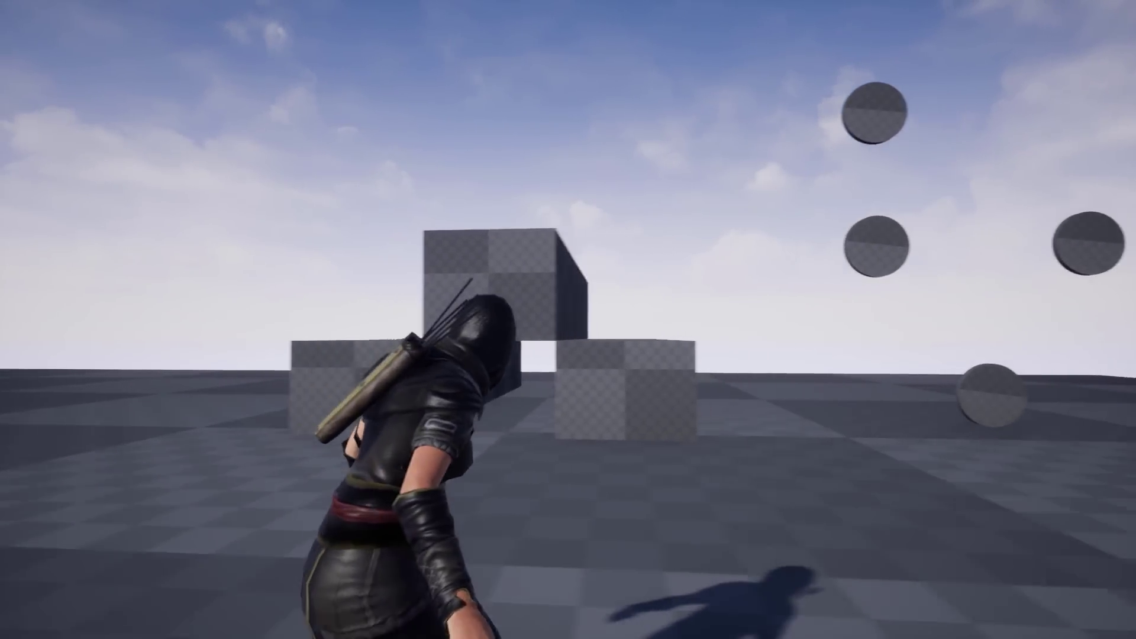
key(d)
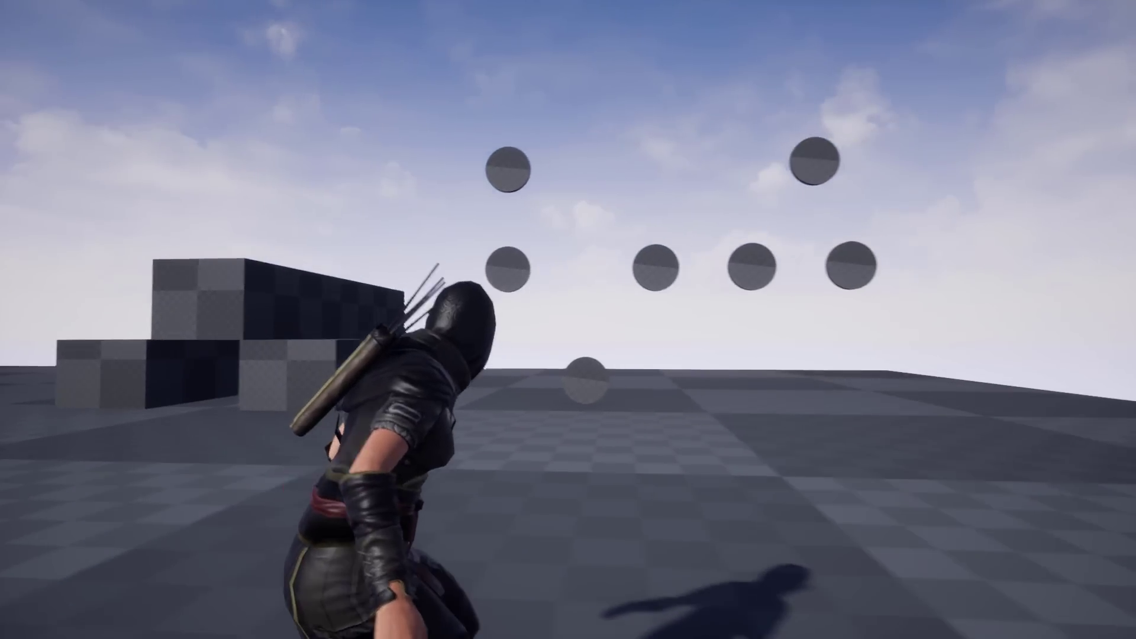
key(a)
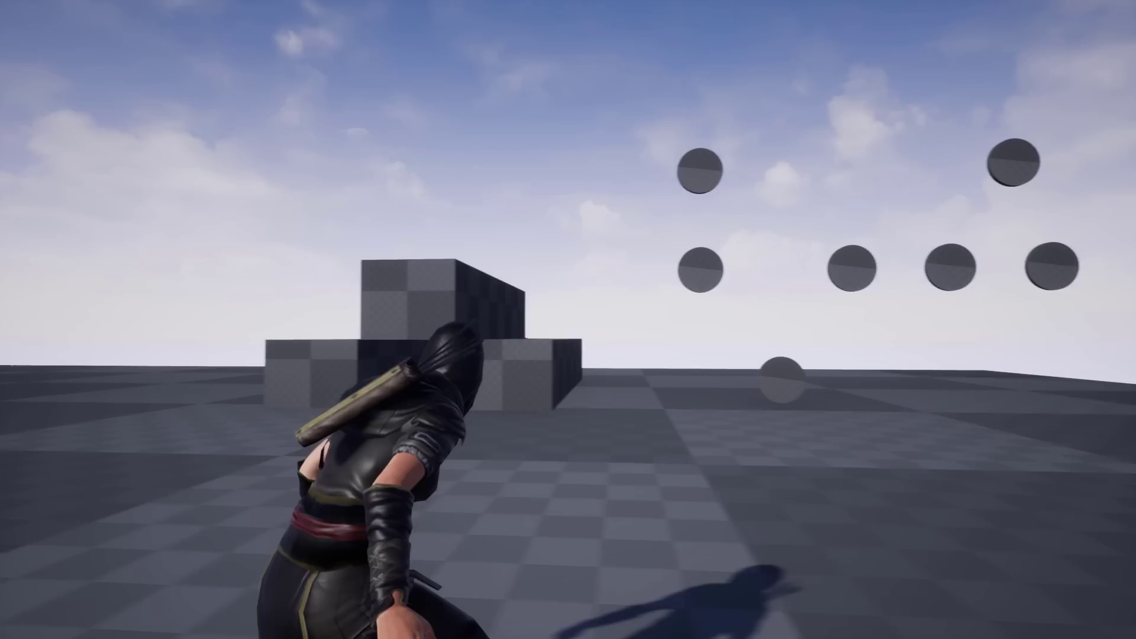
Turn and run toward the floating spheres, then cut right, forward and left across the floor
key(w)
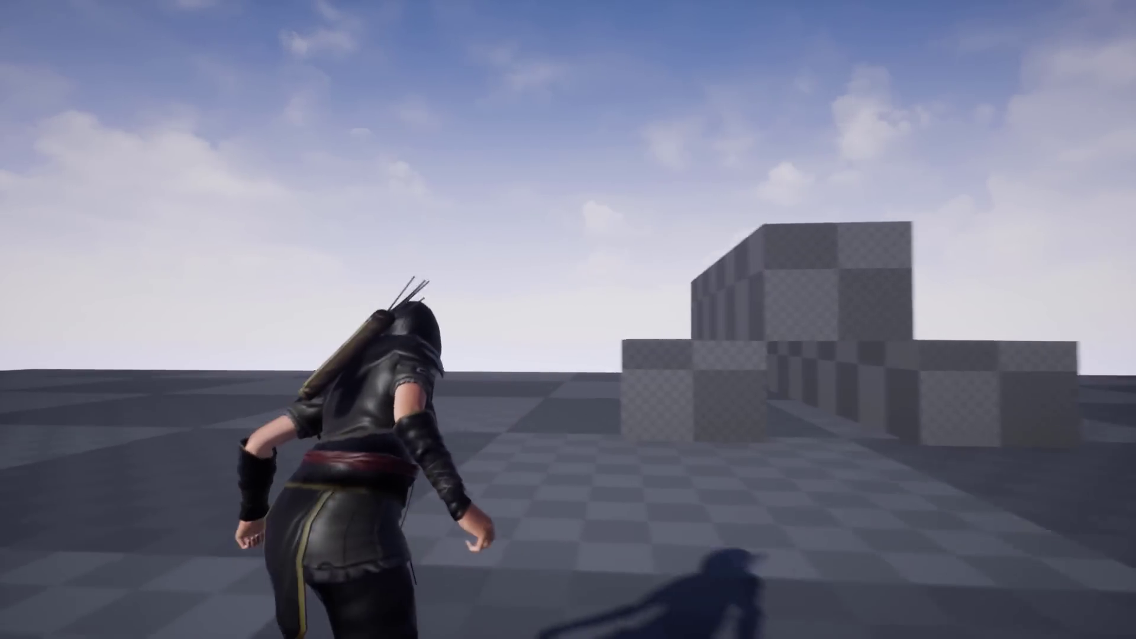
key(w)
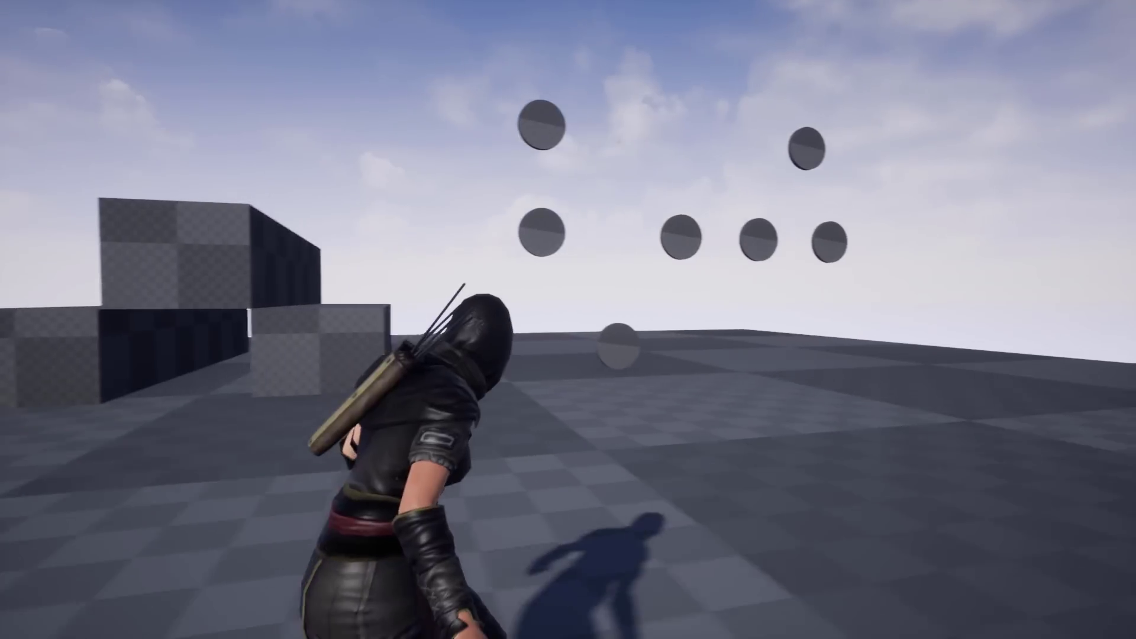
key(d)
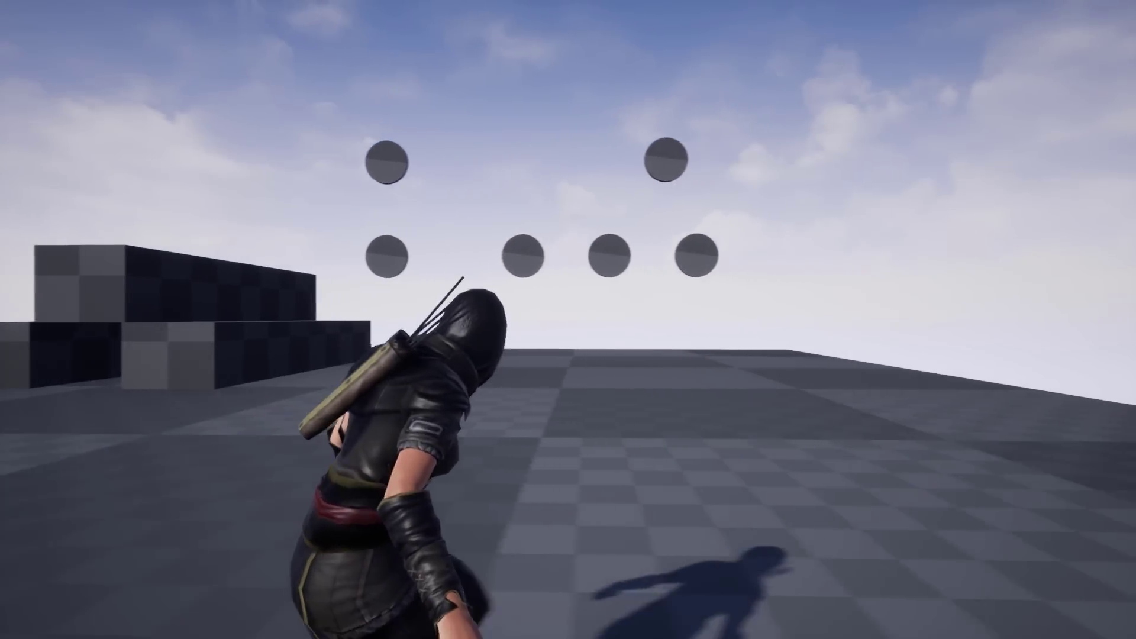
key(w)
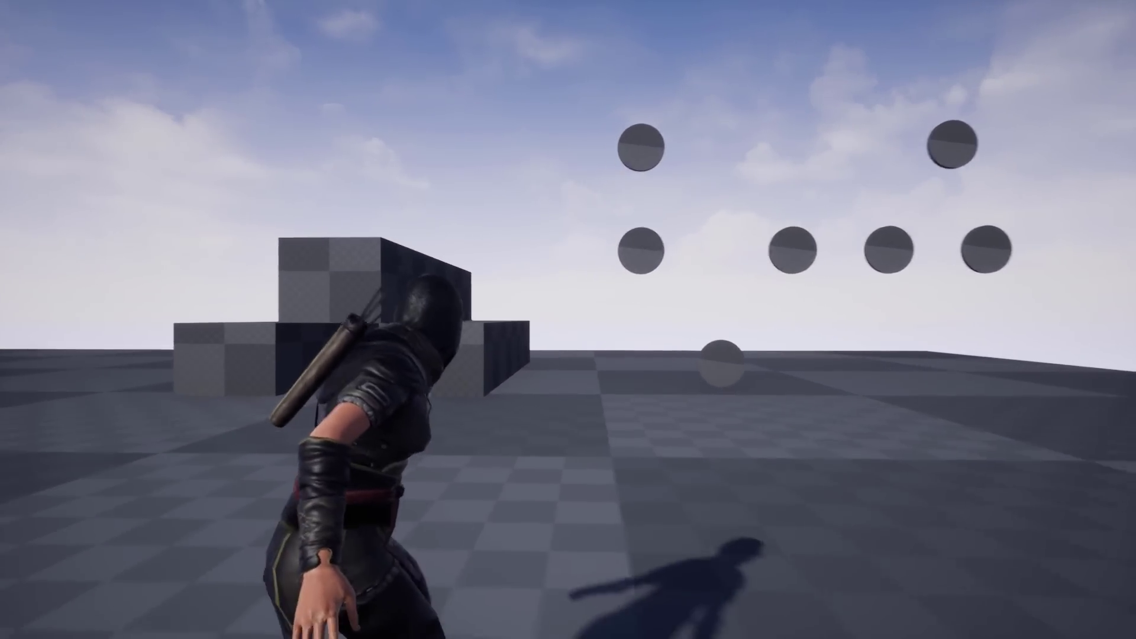
key(a)
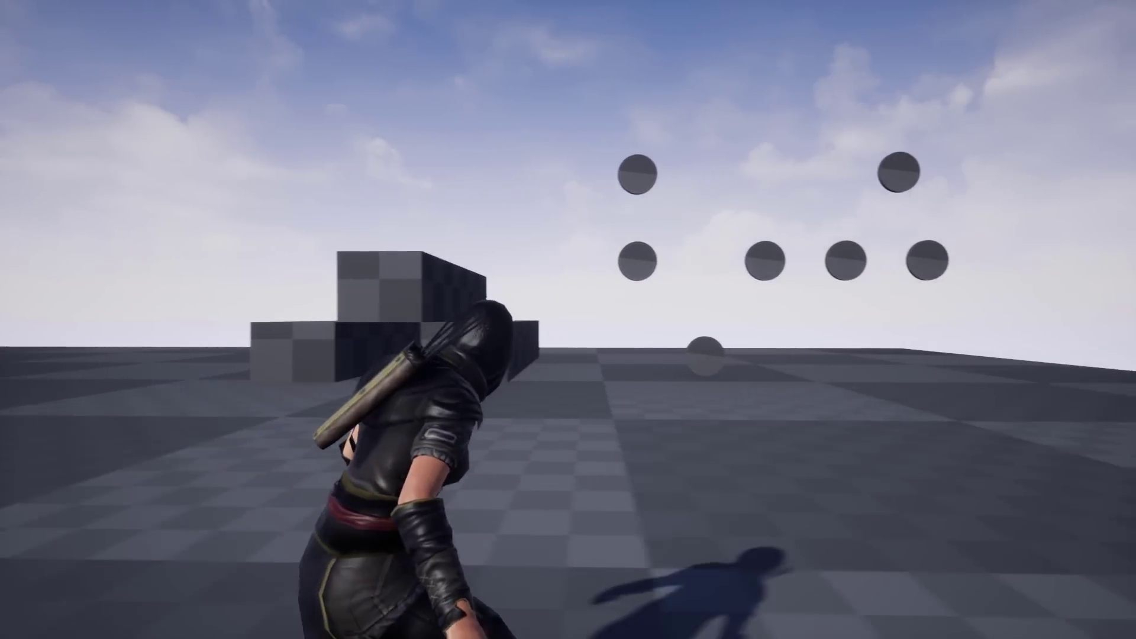
key(a)
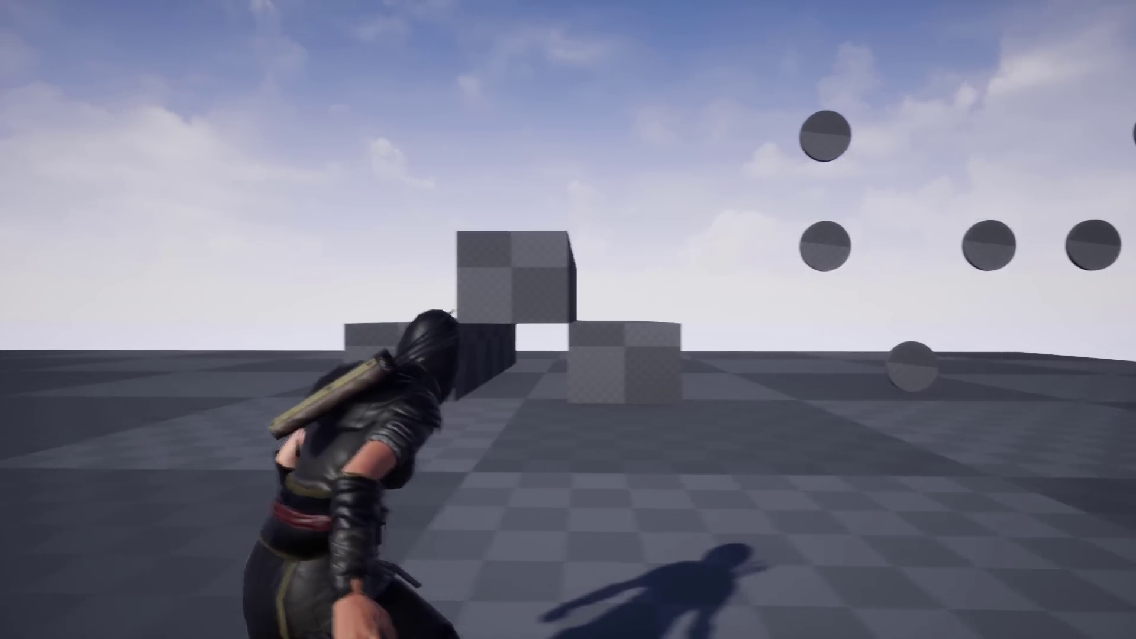